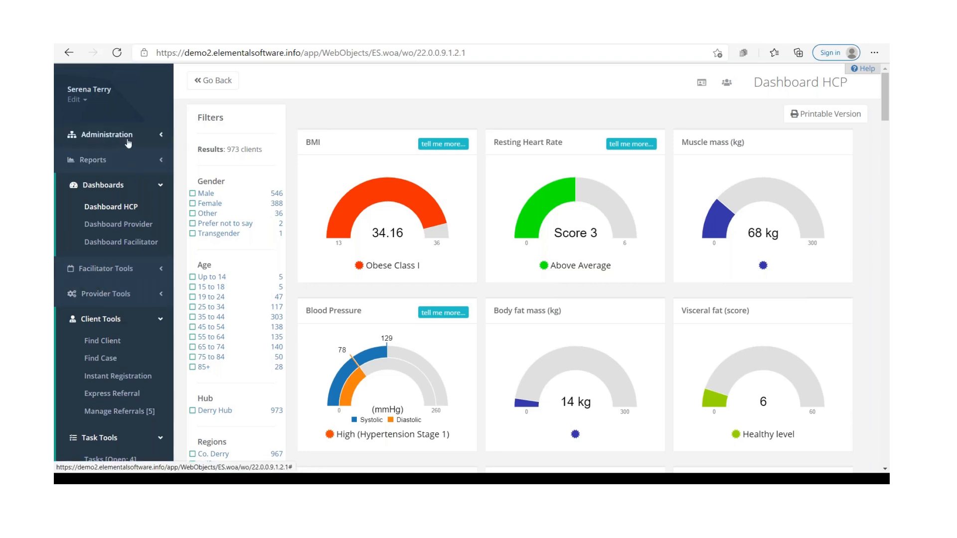
Step: Start a new express referral and answer NO to referring on behalf of someone else
scroll(112, 234, "down", 1)
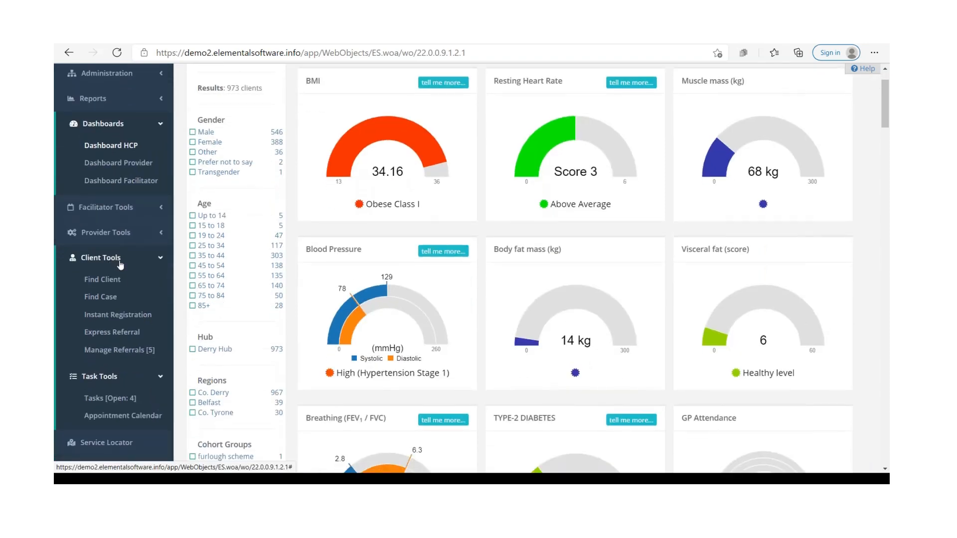
left_click(120, 339)
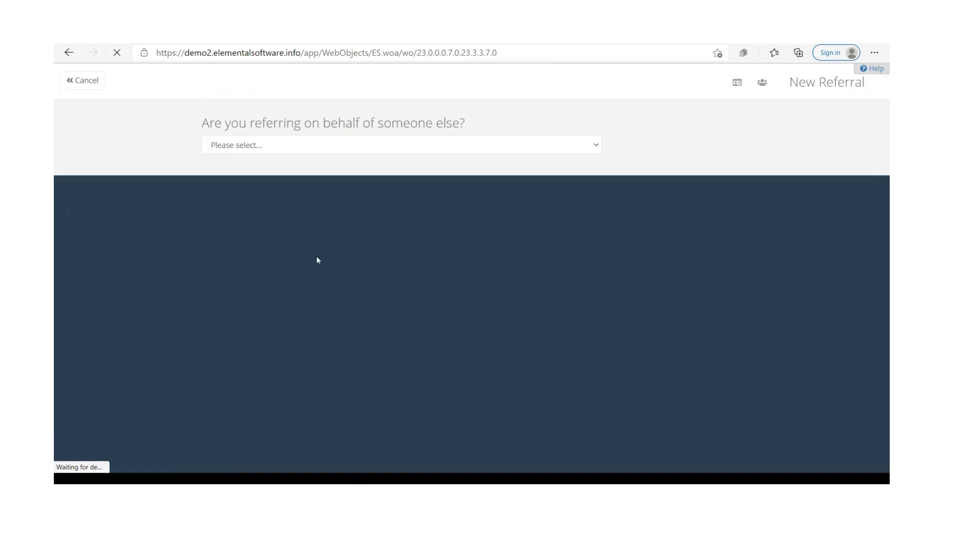
left_click(364, 145)
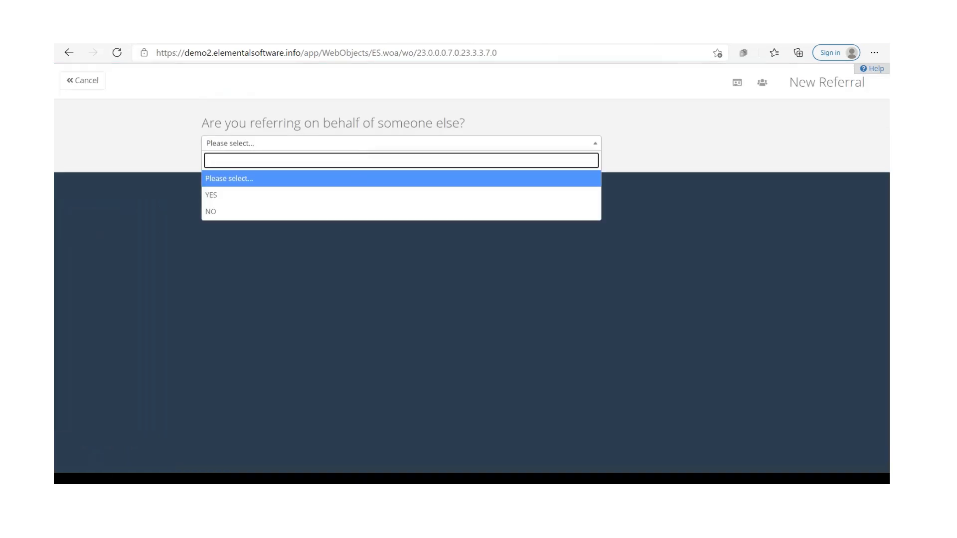
left_click(342, 212)
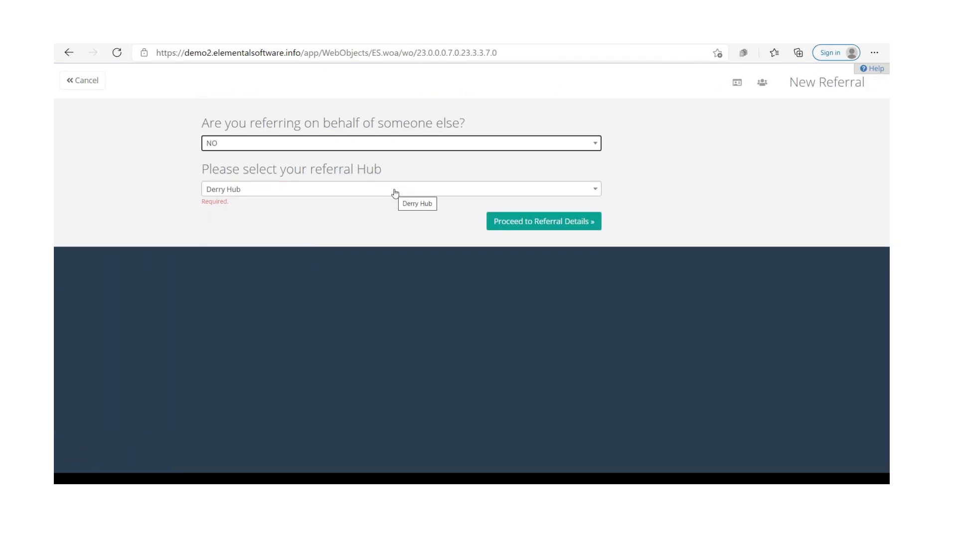
Step: Choose Derry Hub as the referral hub and proceed to the referral details
left_click(395, 193)
left_click(357, 238)
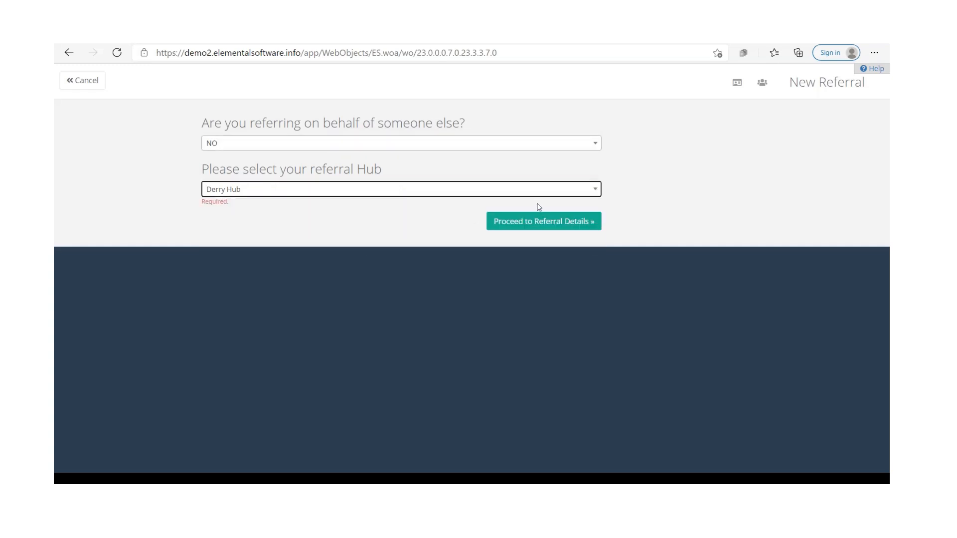
left_click(559, 222)
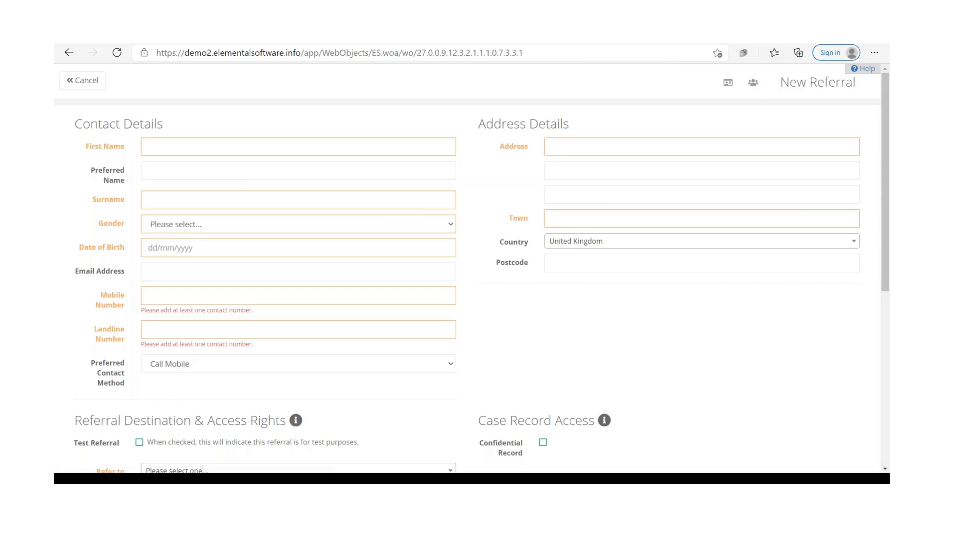
Step: Enter the client's first name and surname in the contact details
left_click(186, 148)
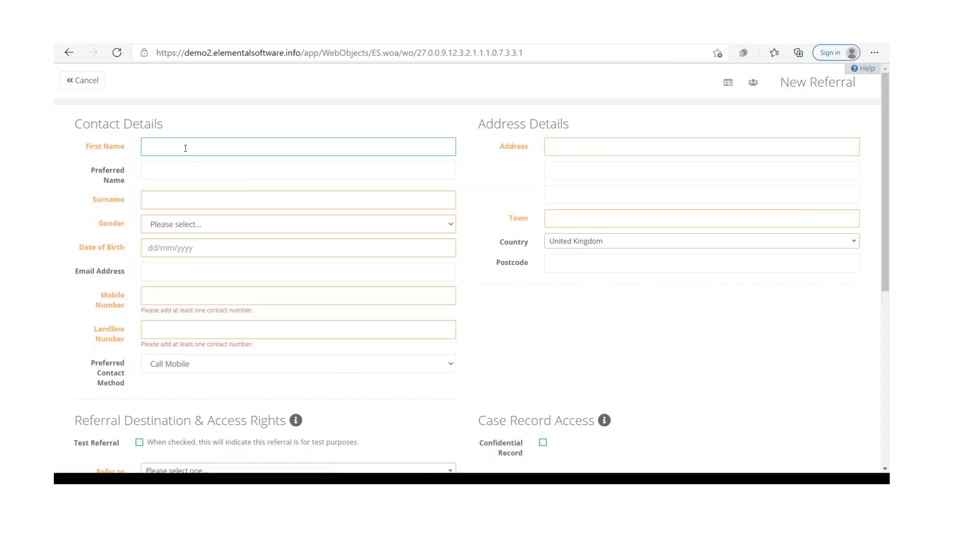
type("Jane")
left_click(190, 202)
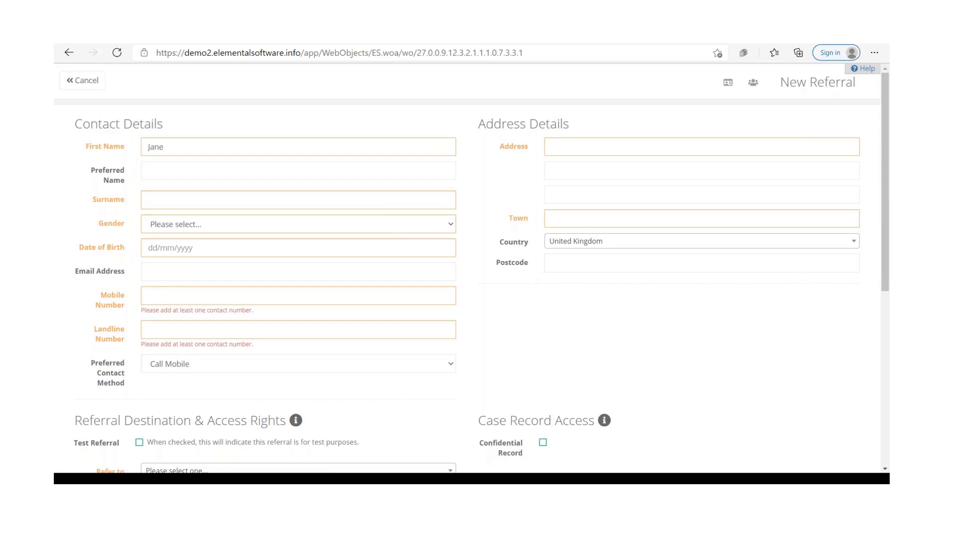
left_click(170, 196)
type("Jones")
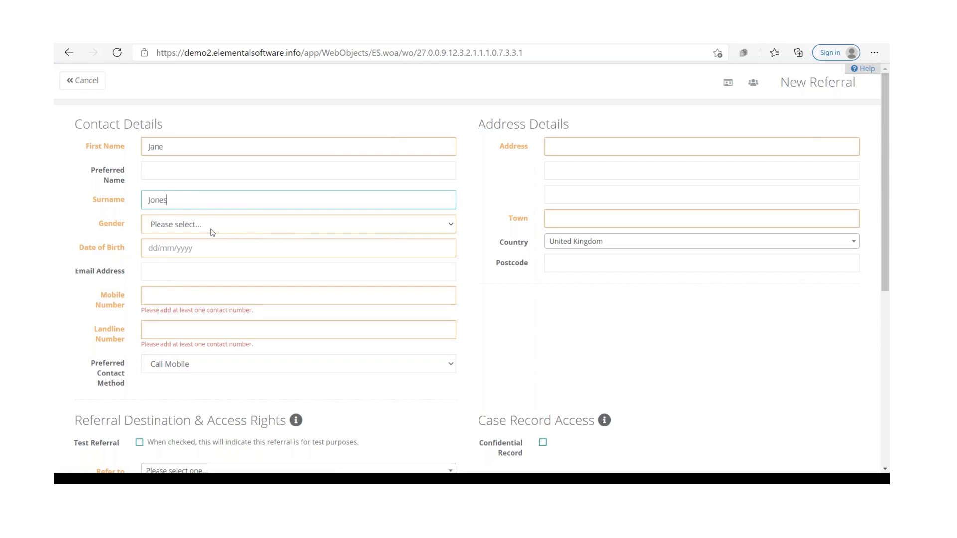
Step: Set the client's gender to Female and enter the client's date of birth
left_click(213, 231)
left_click(214, 263)
left_click(196, 249)
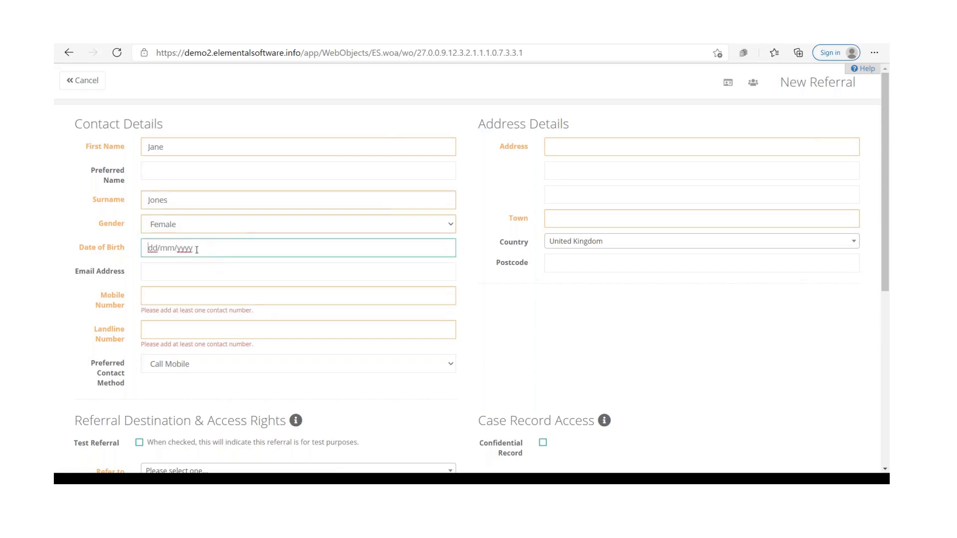
type("01/02/1987")
Step: Fill in the client's street address and town in the address details
left_click(654, 152)
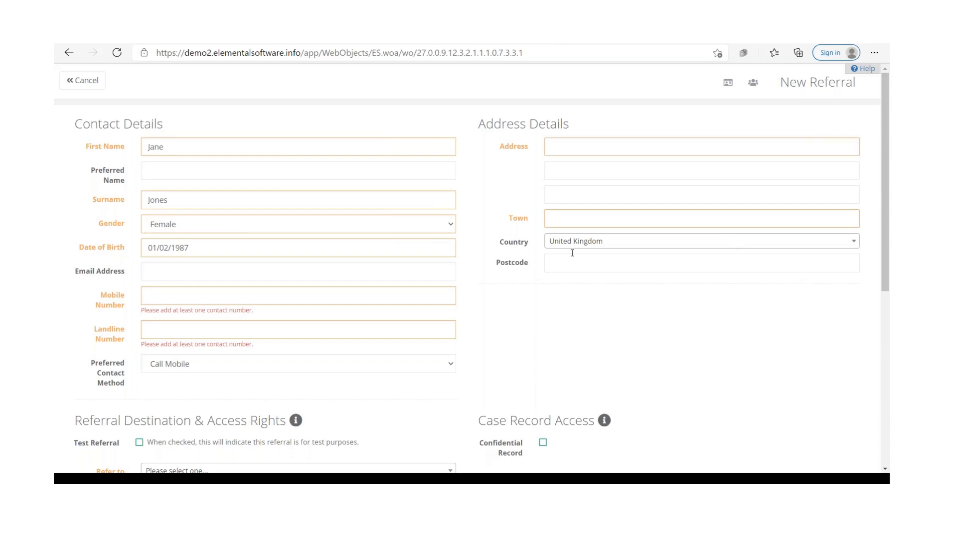
left_click(560, 149)
left_click(580, 217)
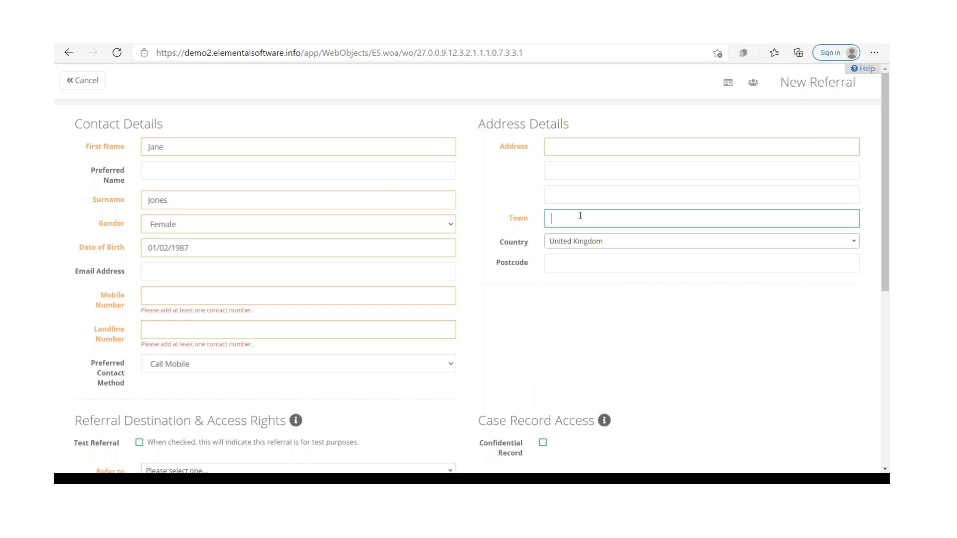
left_click(566, 214)
left_click(571, 147)
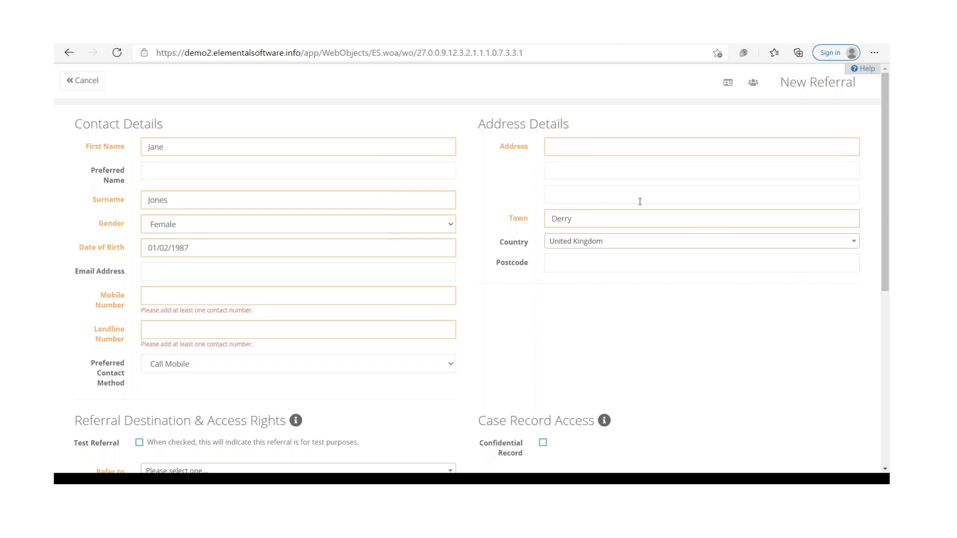
left_click(575, 150)
type("1 Test Road")
Step: Enter the client's mobile number and paste the same number into the landline number
scroll(137, 257, "down", 1)
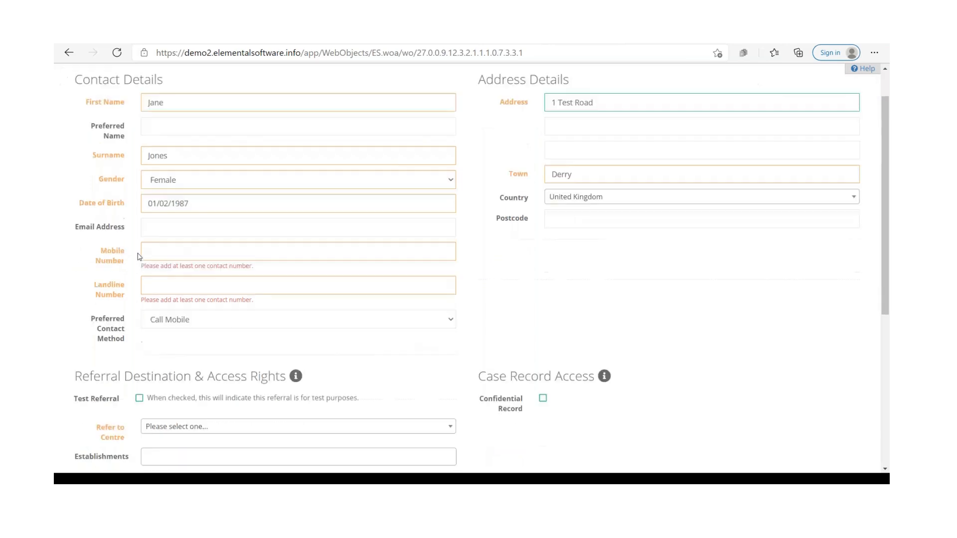
left_click(157, 240)
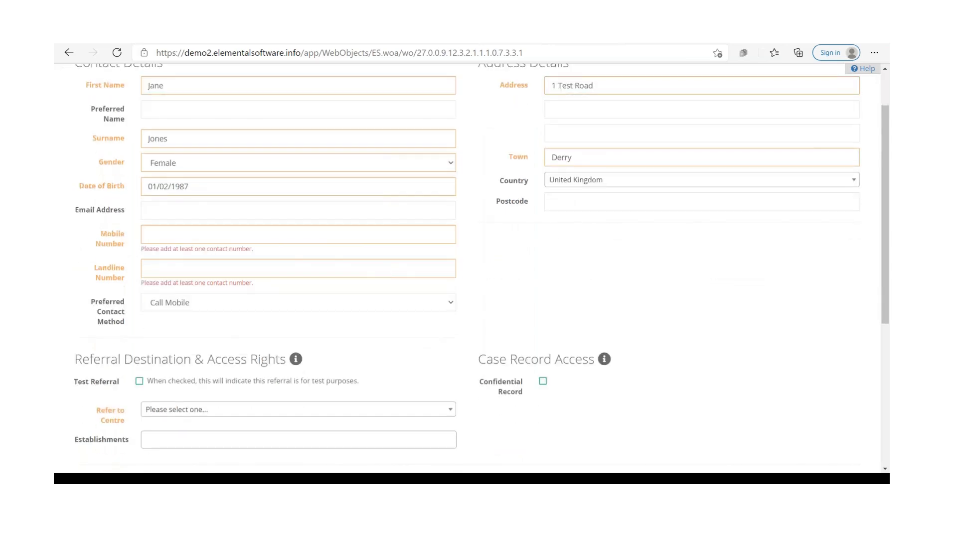
left_click(179, 233)
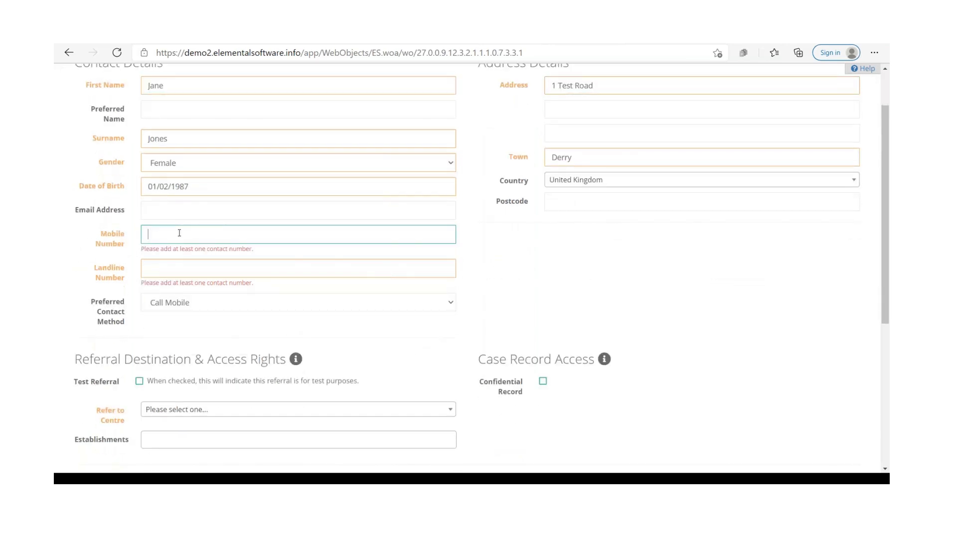
left_click(171, 264)
key("ctrl+v")
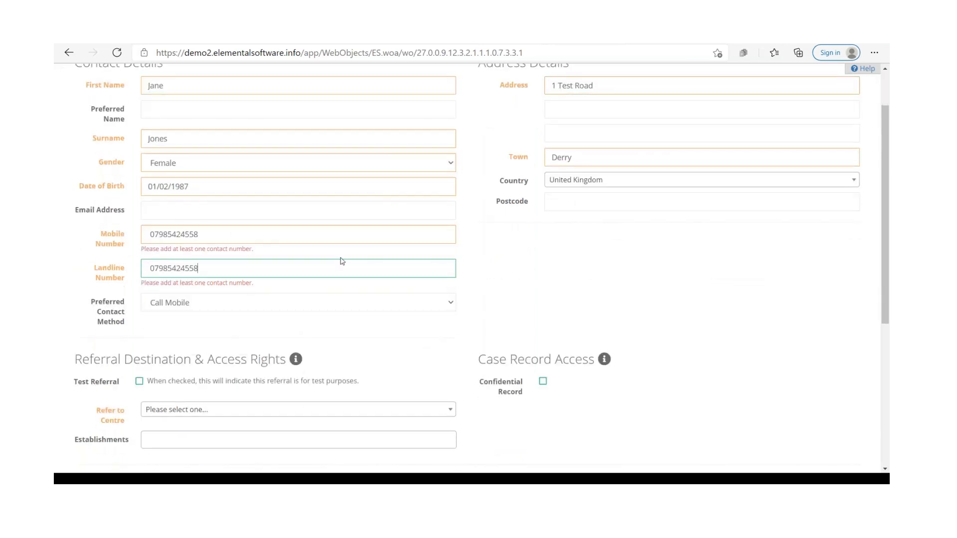
Step: Fill in the client's postcode
scroll(319, 209, "down", 2)
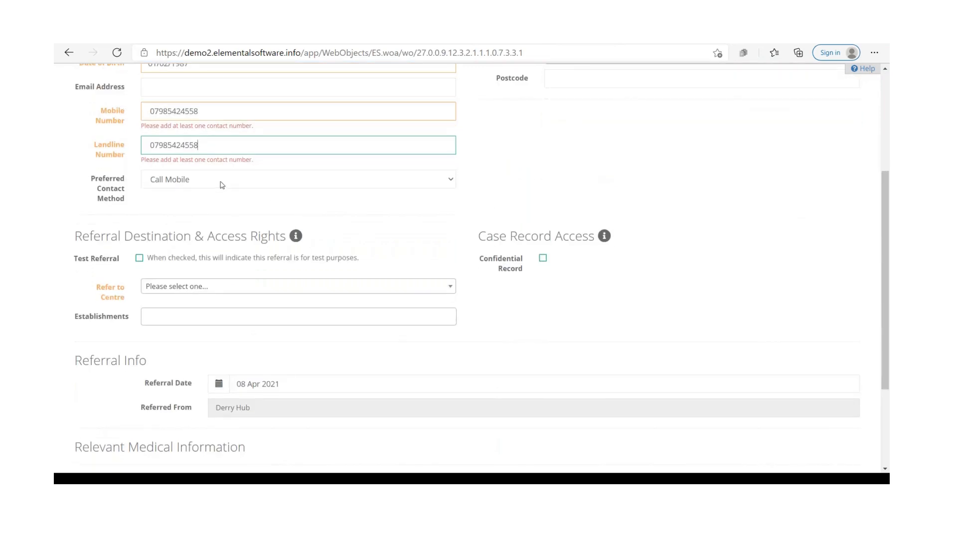
scroll(755, 170, "up", 2)
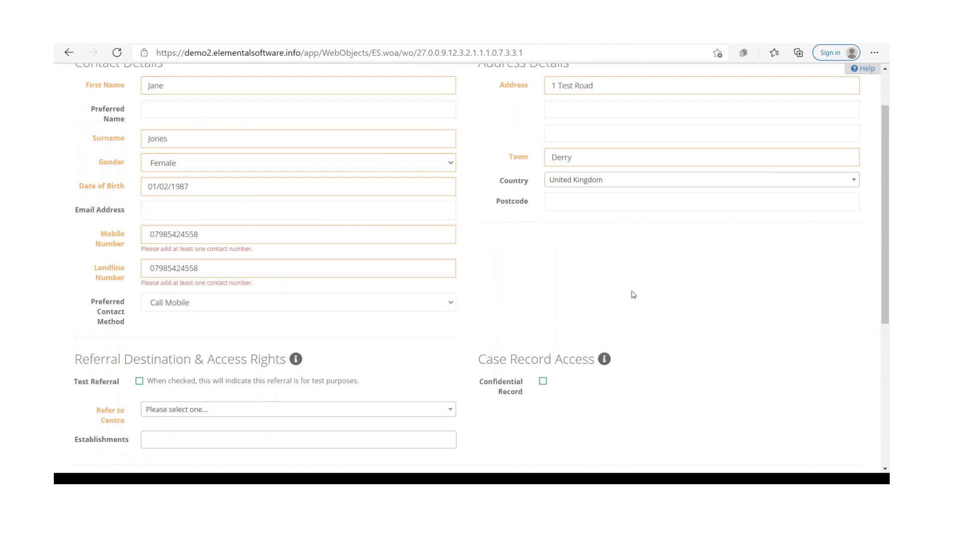
left_click(558, 202)
type("BT489OP")
Step: Set the referral centre to hlca : Derry Hub and add Clarendon Medical as an establishment
scroll(376, 290, "down", 3)
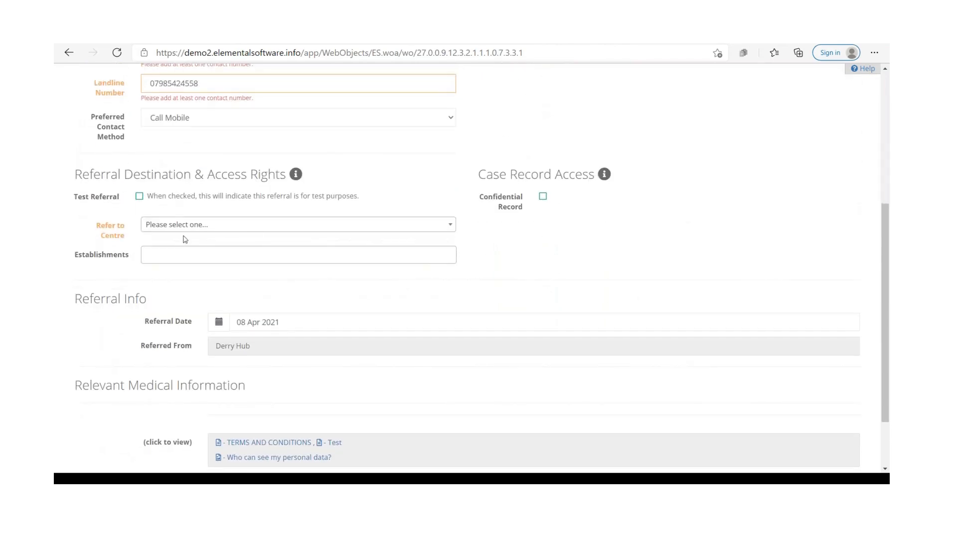
left_click(214, 225)
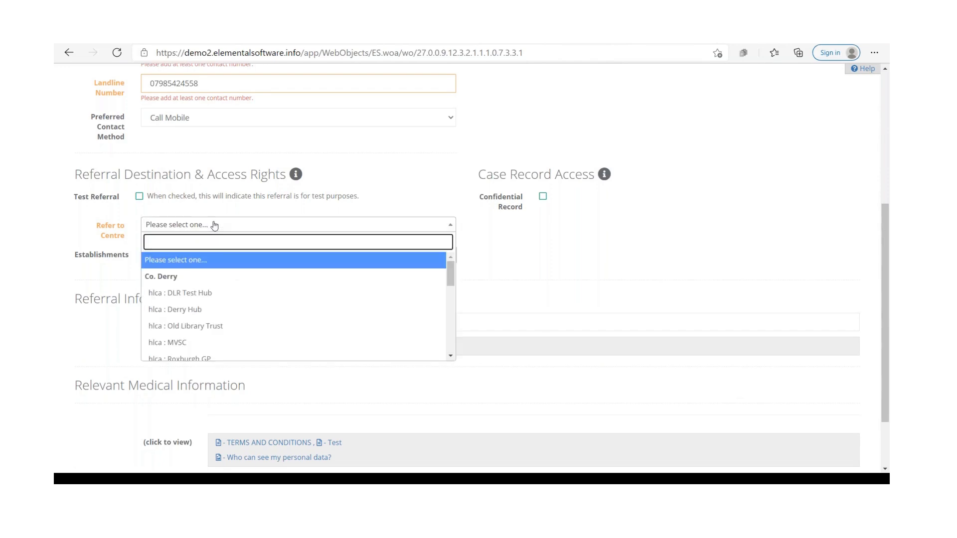
left_click(202, 310)
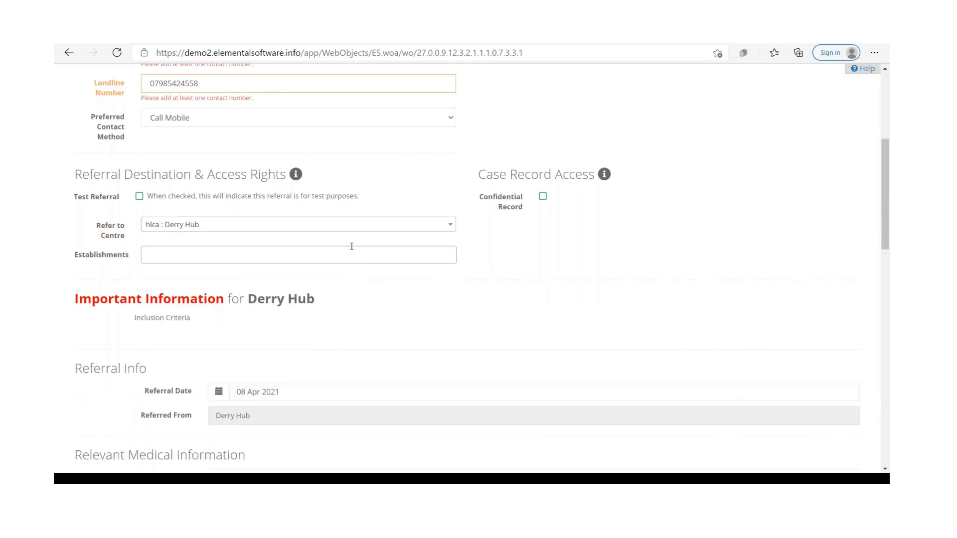
left_click(352, 247)
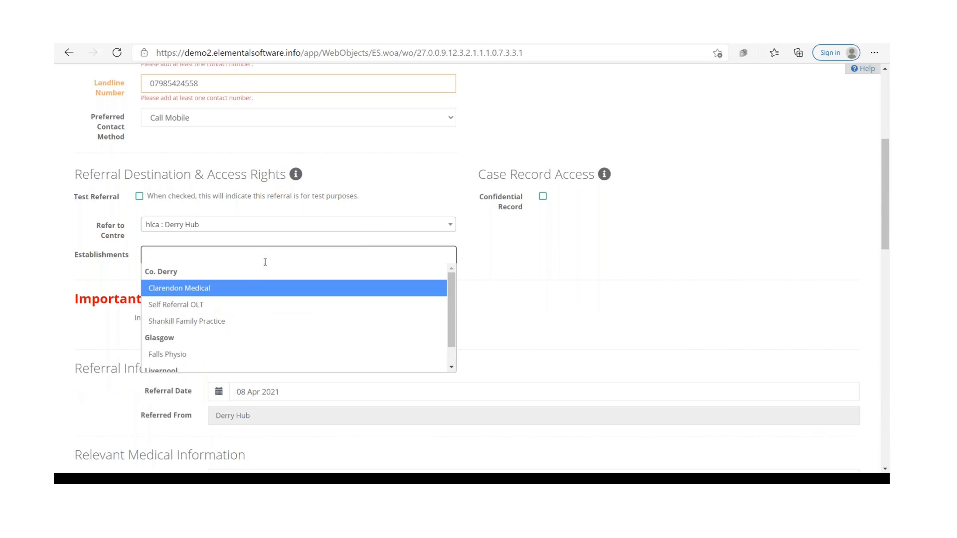
left_click(194, 294)
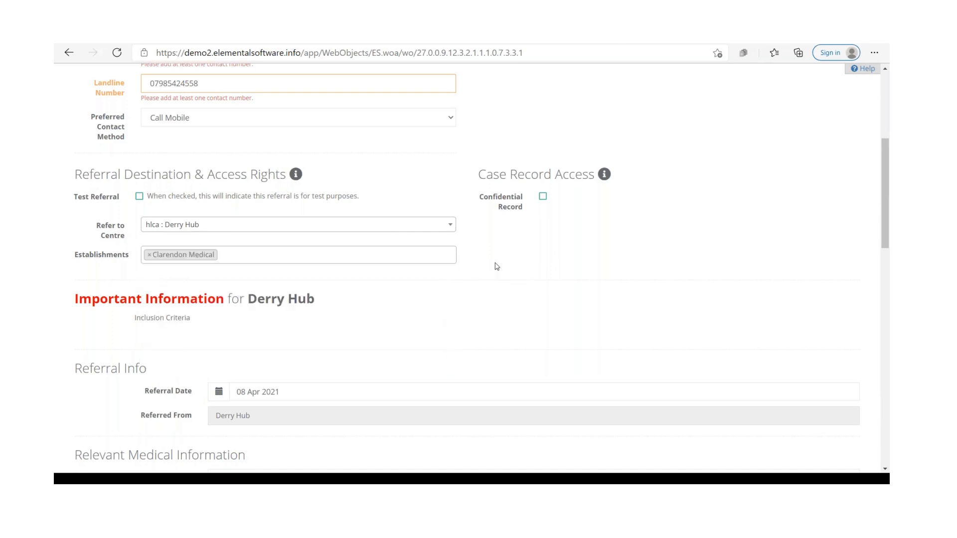
Step: Set the client's GP practice to Clarendon Medical
scroll(497, 266, "down", 6)
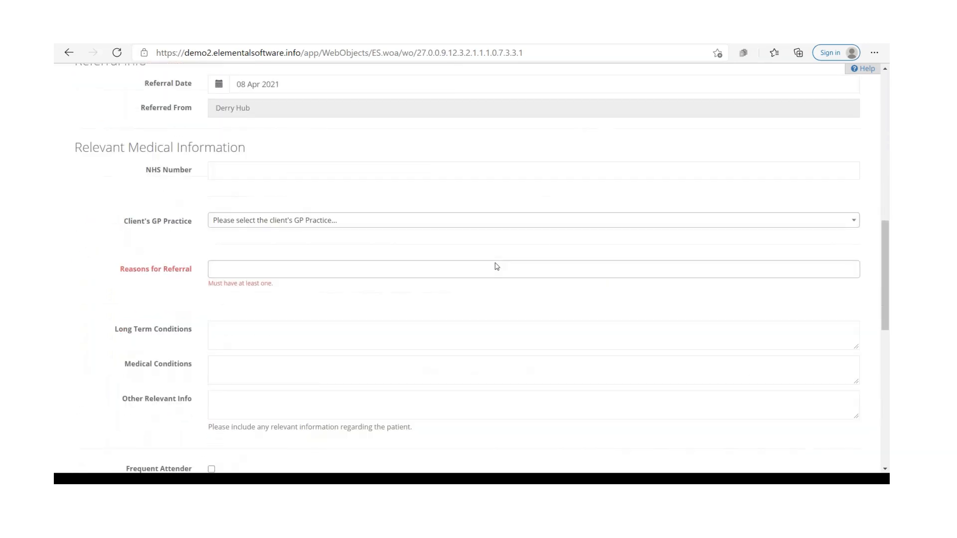
scroll(497, 266, "up", 2)
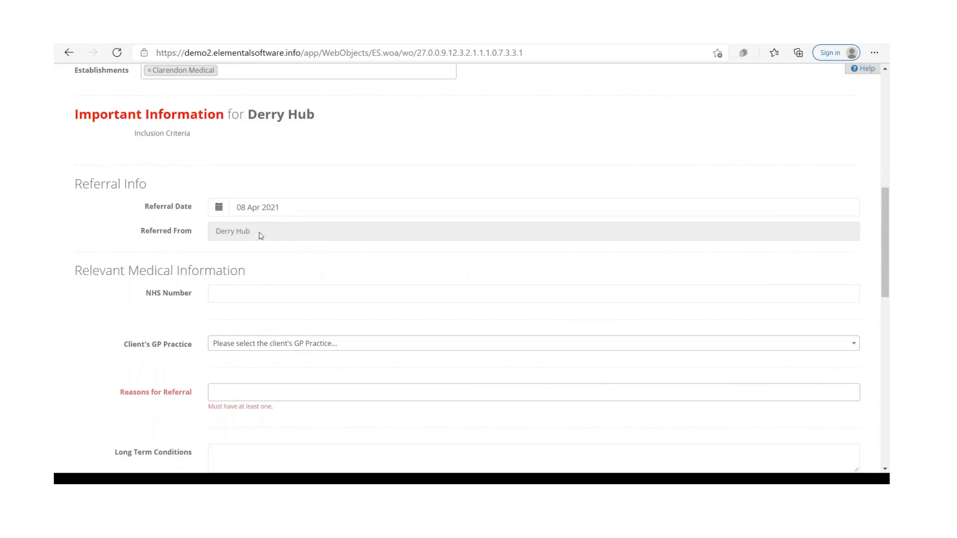
scroll(284, 250, "down", 2)
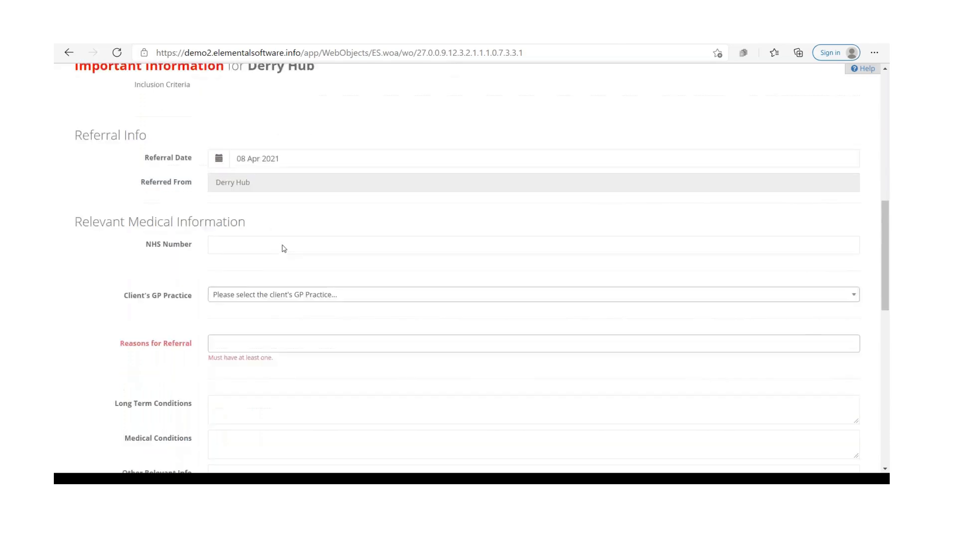
left_click(238, 174)
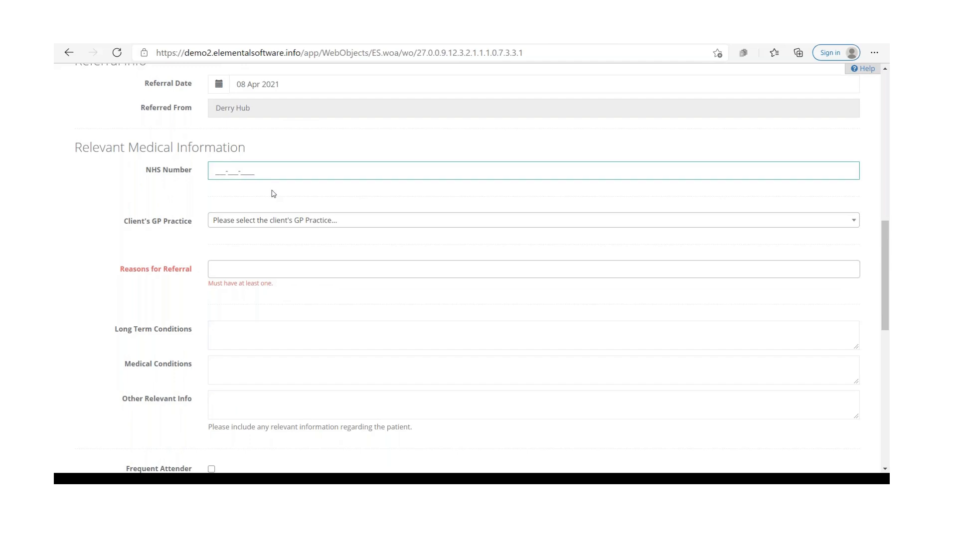
left_click(344, 220)
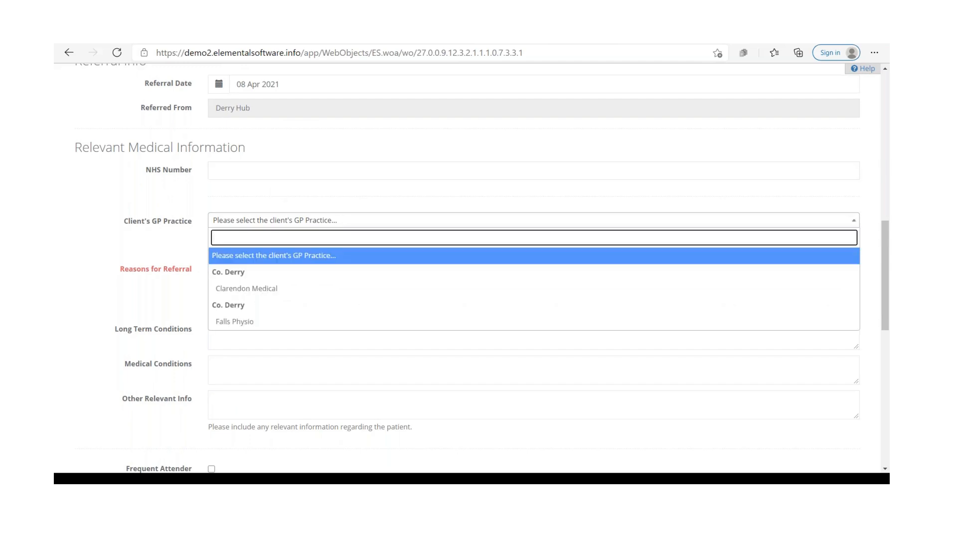
left_click(305, 291)
Step: Try to add Befriending Service as a reason for referral
scroll(249, 234, "down", 1)
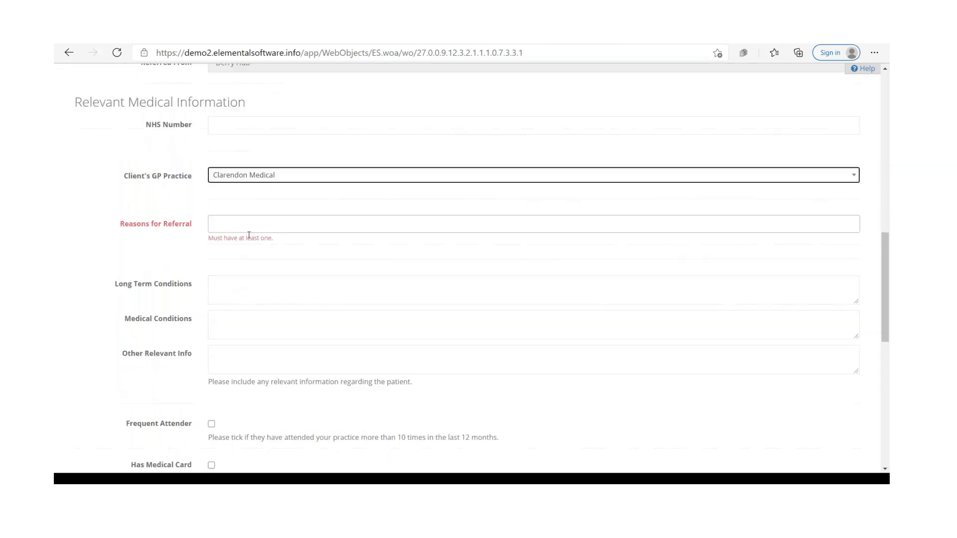
left_click(282, 226)
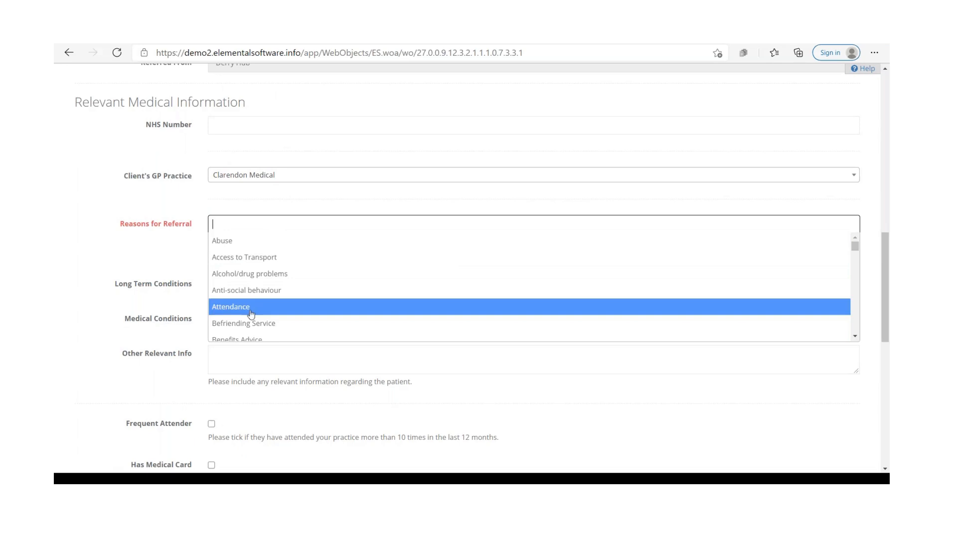
left_click(267, 323)
left_click(317, 226)
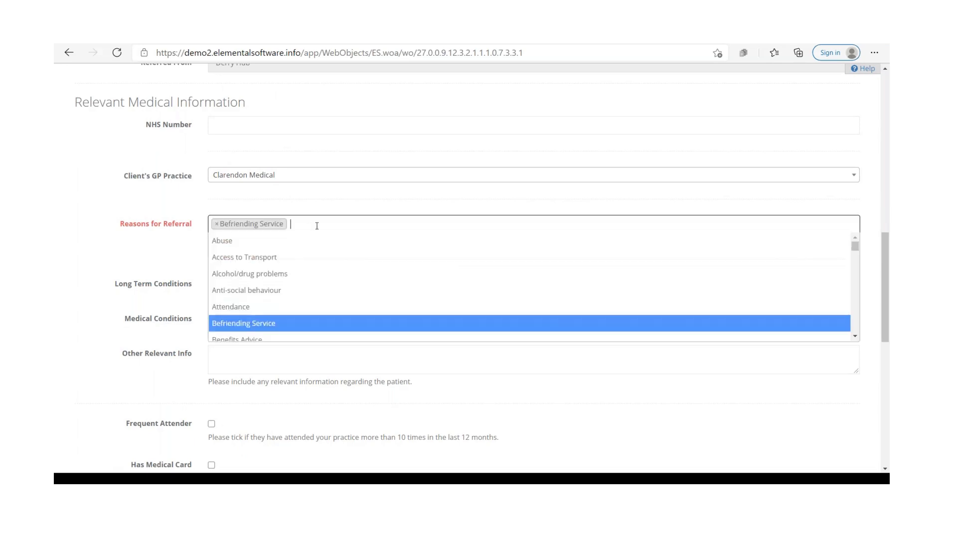
scroll(269, 319, "down", 1)
left_click(274, 314)
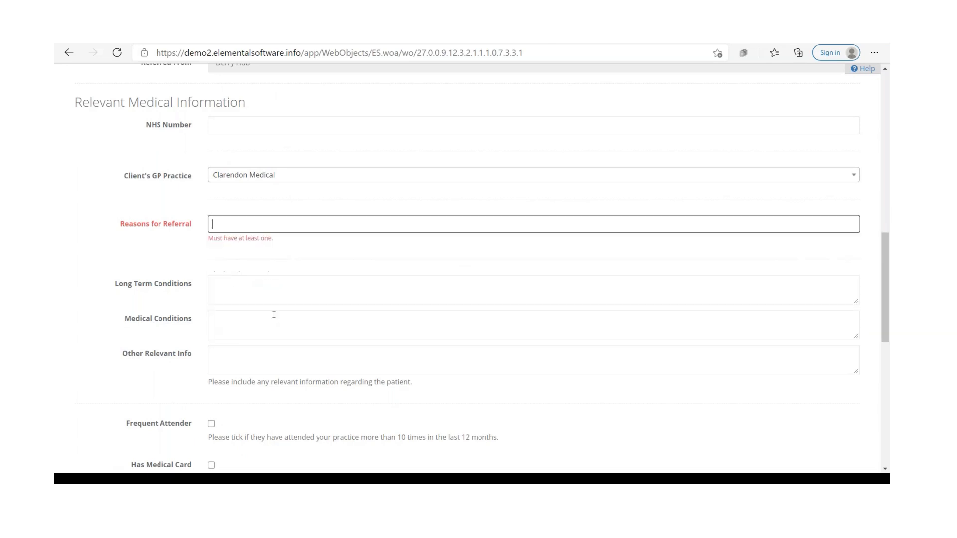
Step: Add Anti-social behaviour as the reason for referral
left_click(271, 225)
left_click(286, 289)
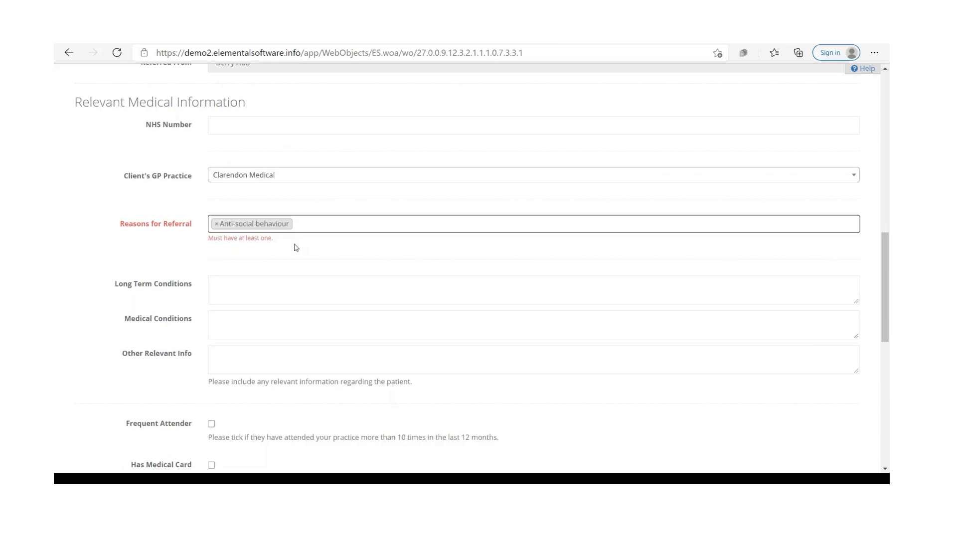
Step: Set the referral's urgency to High
scroll(299, 229, "down", 2)
left_click(287, 172)
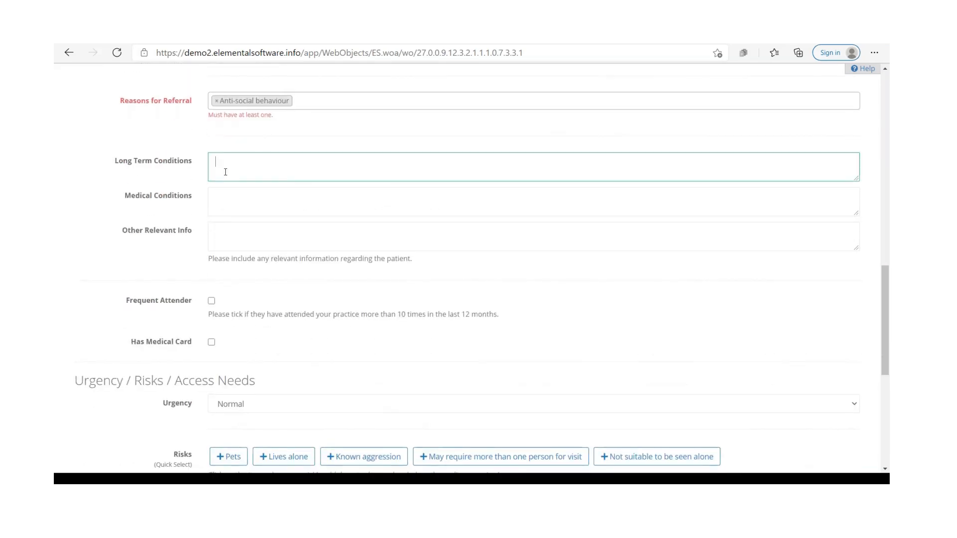
left_click(252, 198)
left_click(250, 233)
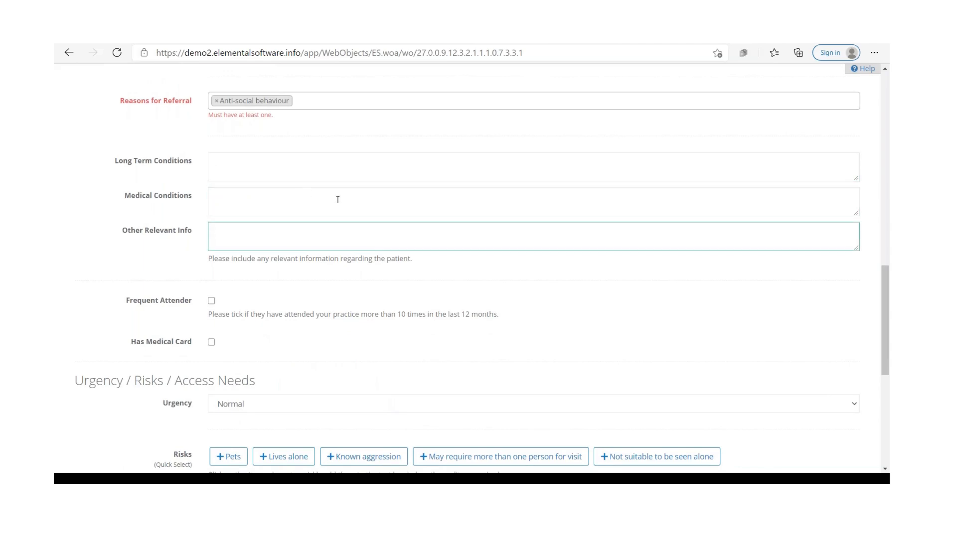
scroll(337, 199, "down", 2)
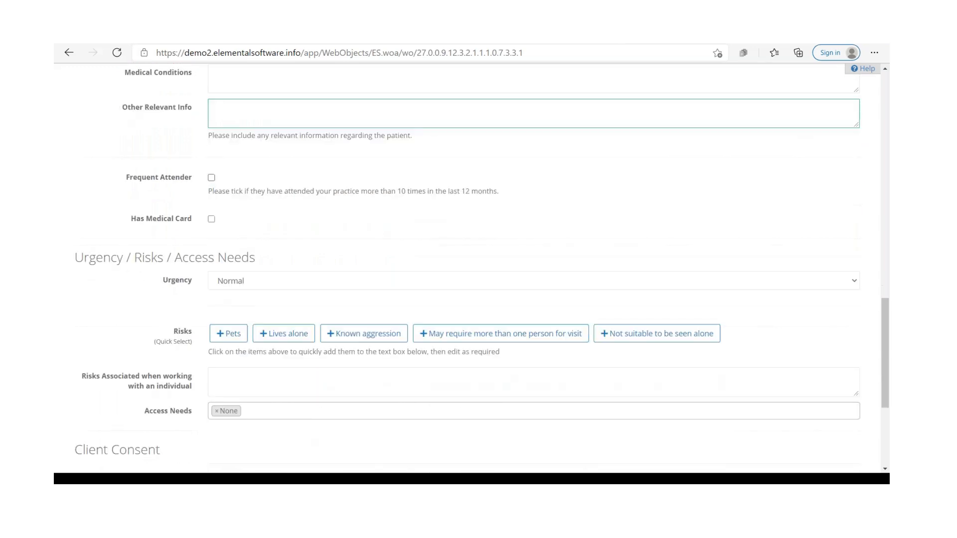
scroll(210, 121, "down", 1)
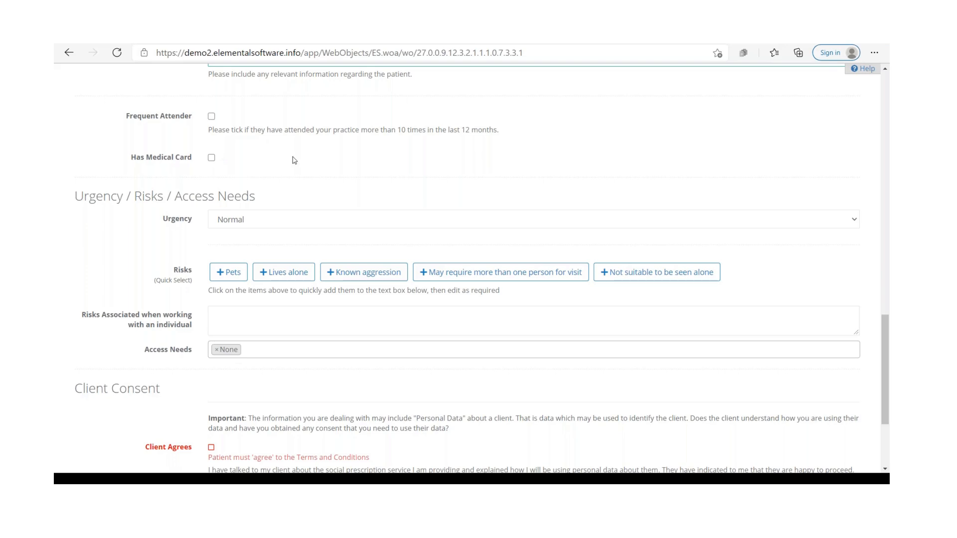
scroll(294, 160, "down", 1)
left_click(255, 160)
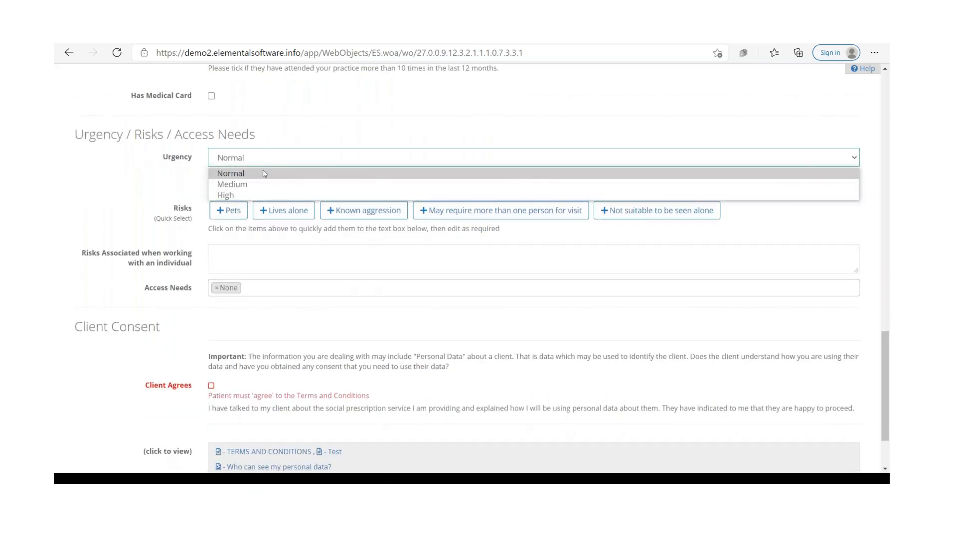
left_click(259, 196)
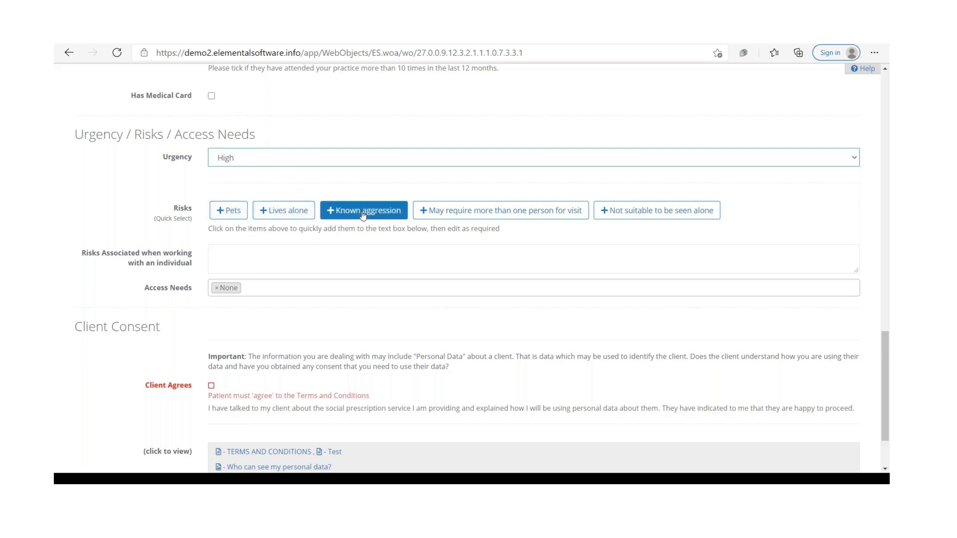
left_click(606, 211)
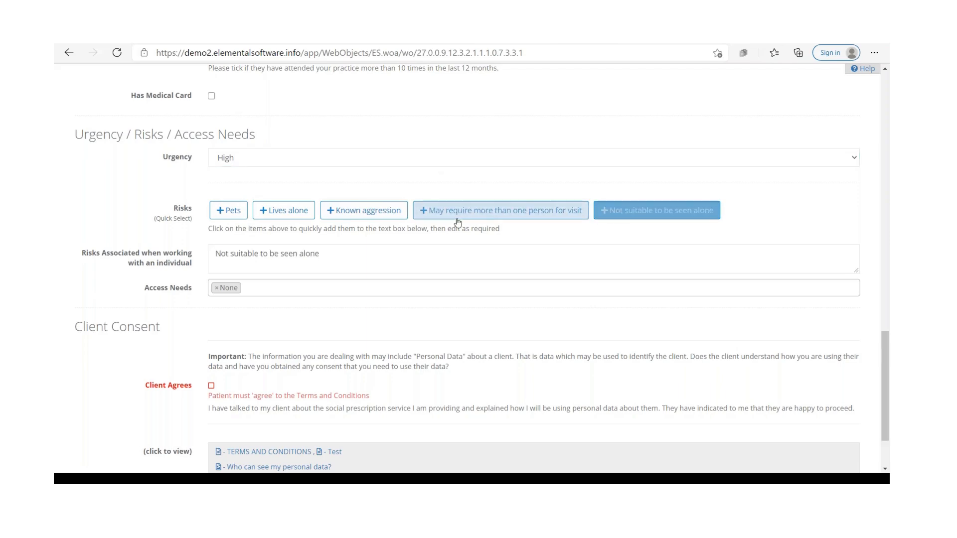
left_click(446, 215)
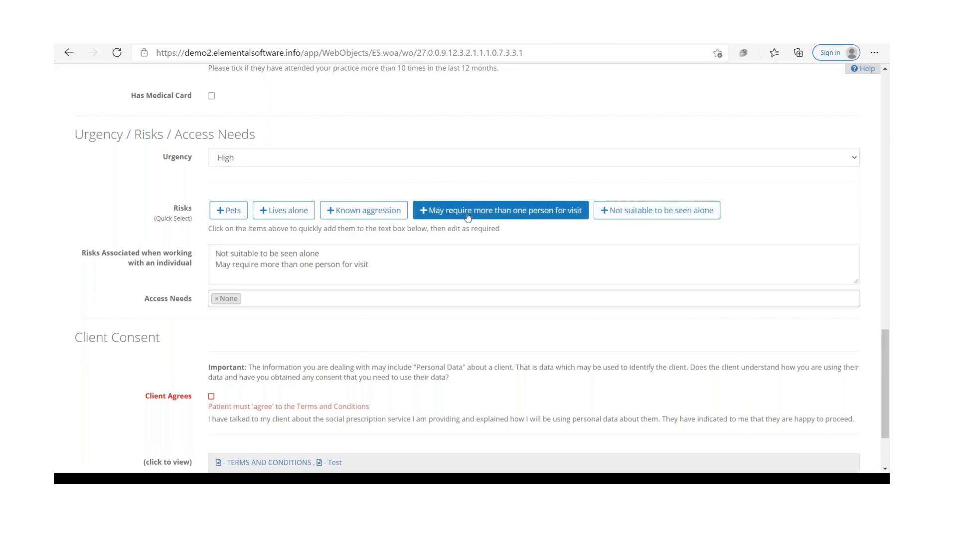
left_click_drag(376, 271, 373, 243)
key("BackSpace")
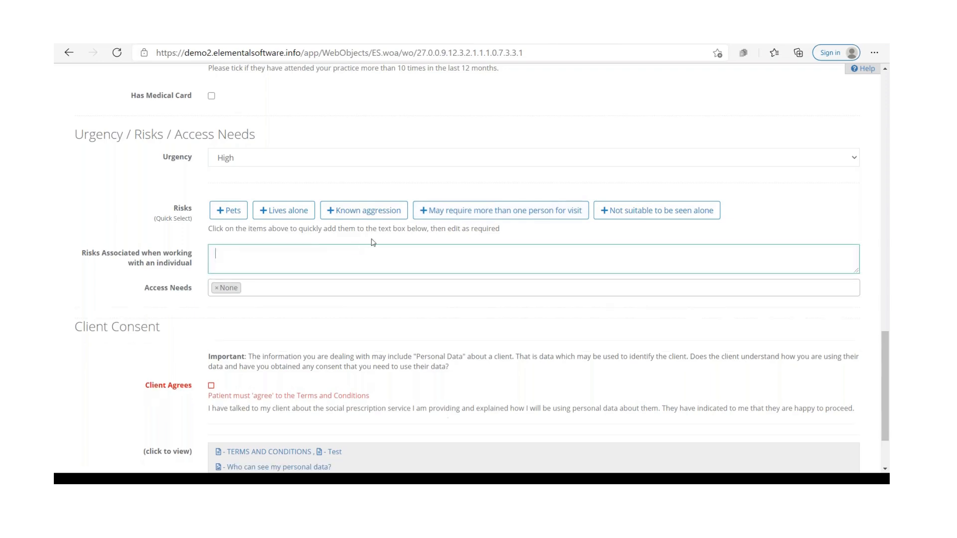
left_click(268, 283)
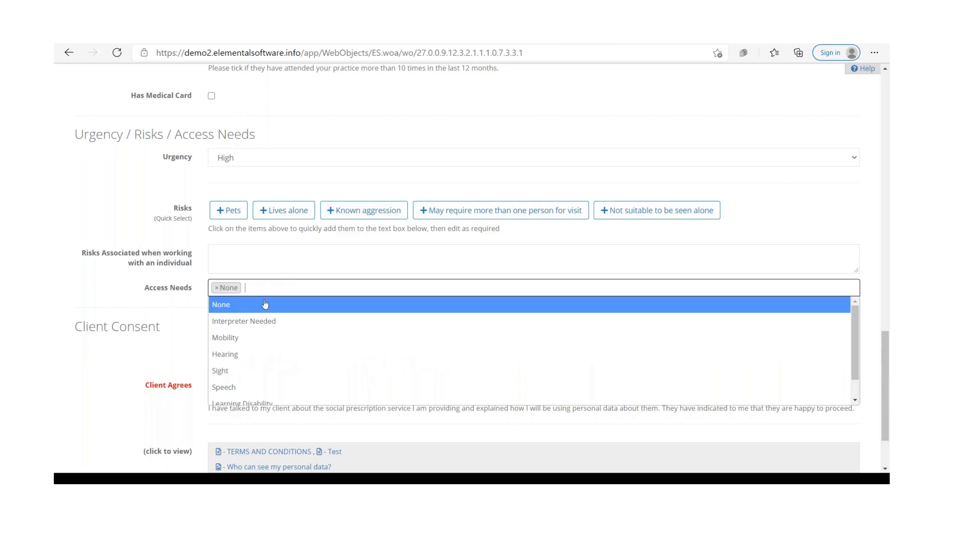
left_click(250, 337)
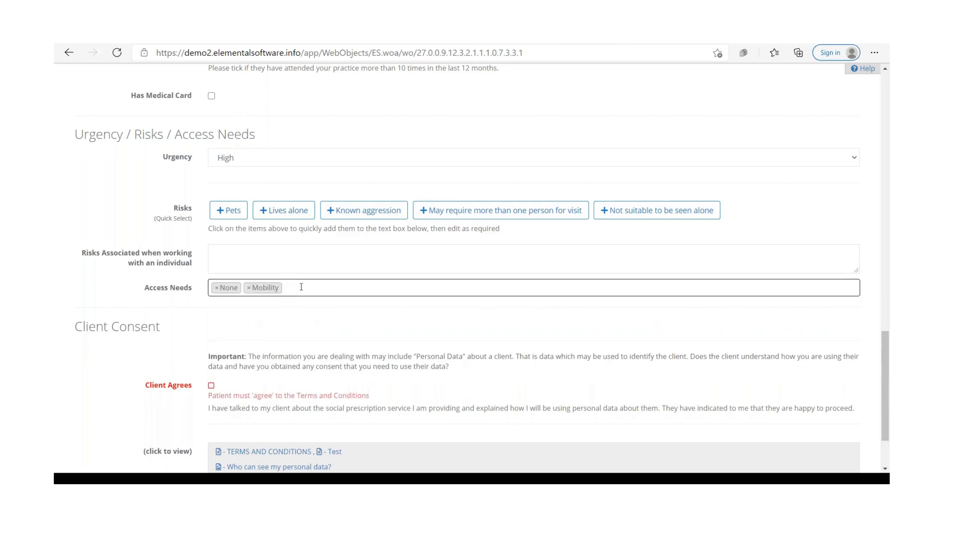
left_click(299, 288)
left_click(293, 320)
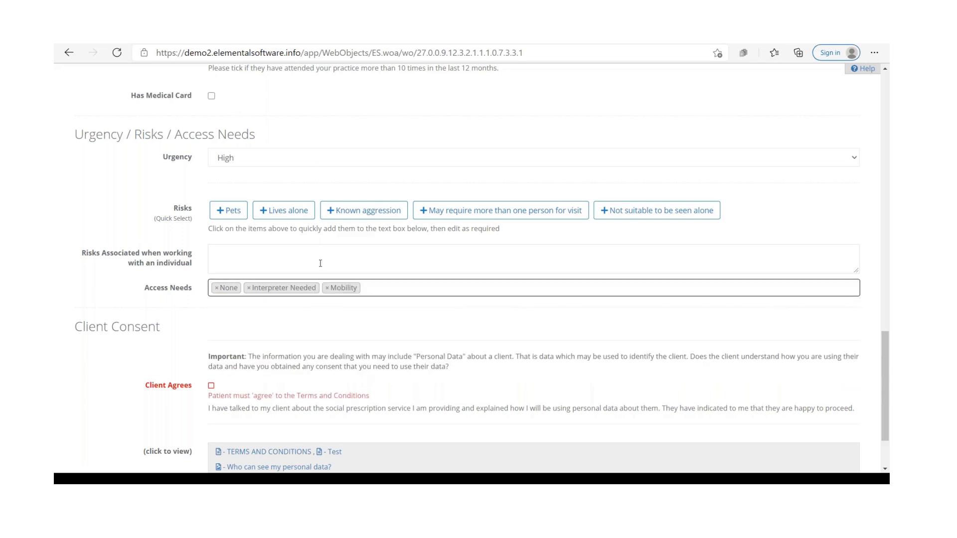
scroll(335, 273, "down", 2)
left_click(327, 199)
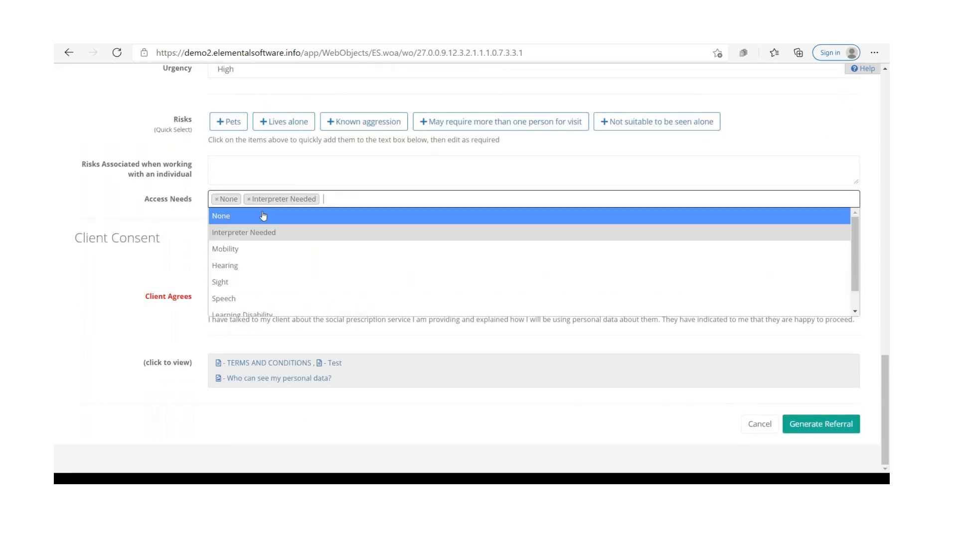
left_click(250, 200)
left_click(184, 242)
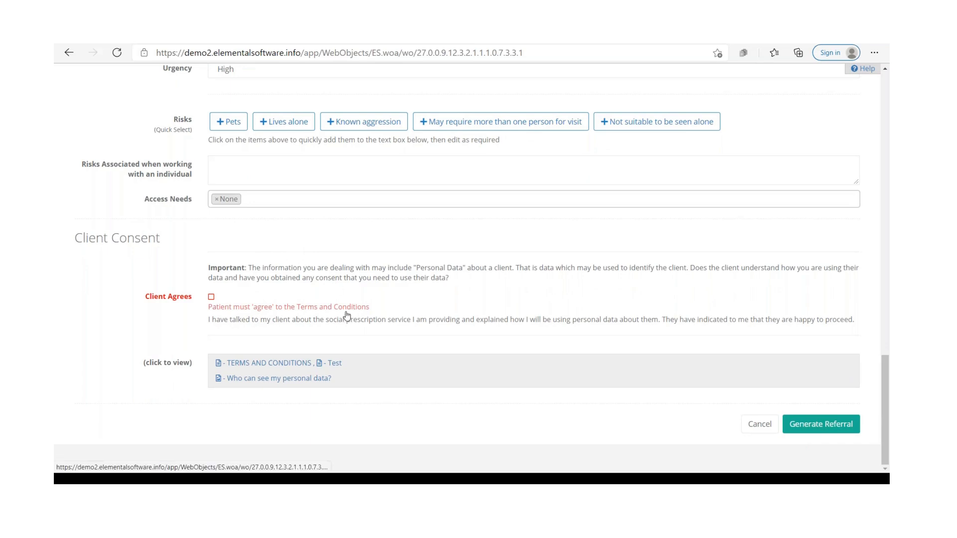
Step: Open and read the terms and conditions document, then close it
left_click(295, 365)
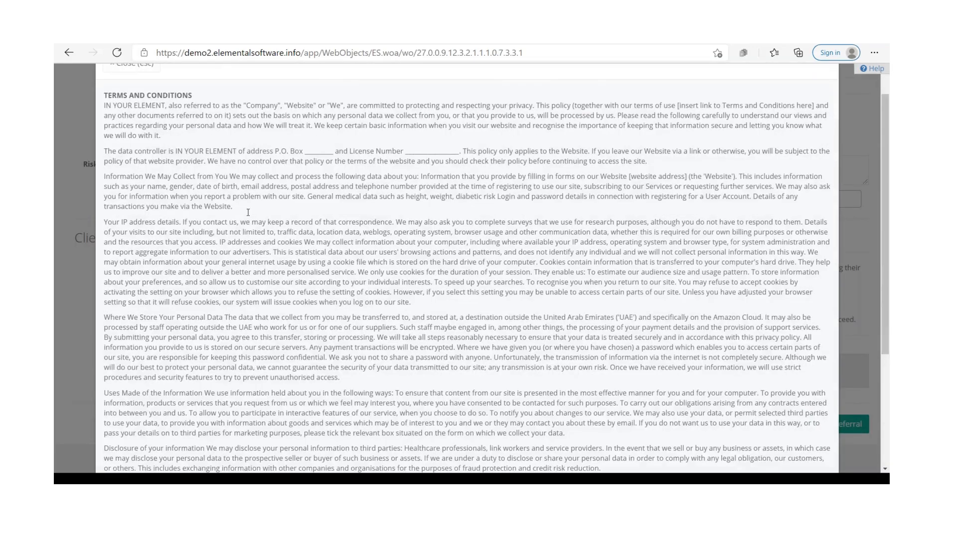
scroll(292, 249, "down", 10)
scroll(292, 249, "up", 5)
left_click(824, 100)
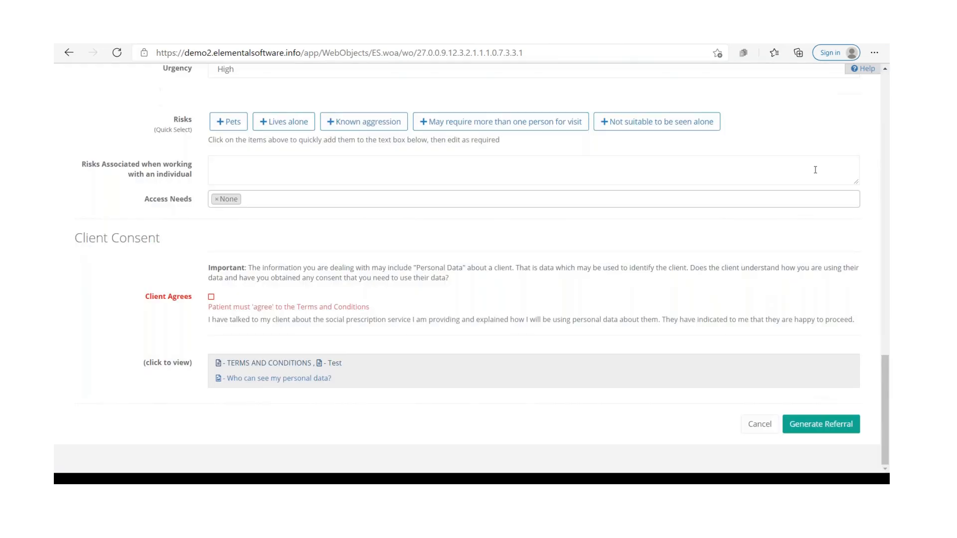
Step: Open the client consent notice and view its personal data infographic
left_click(260, 298)
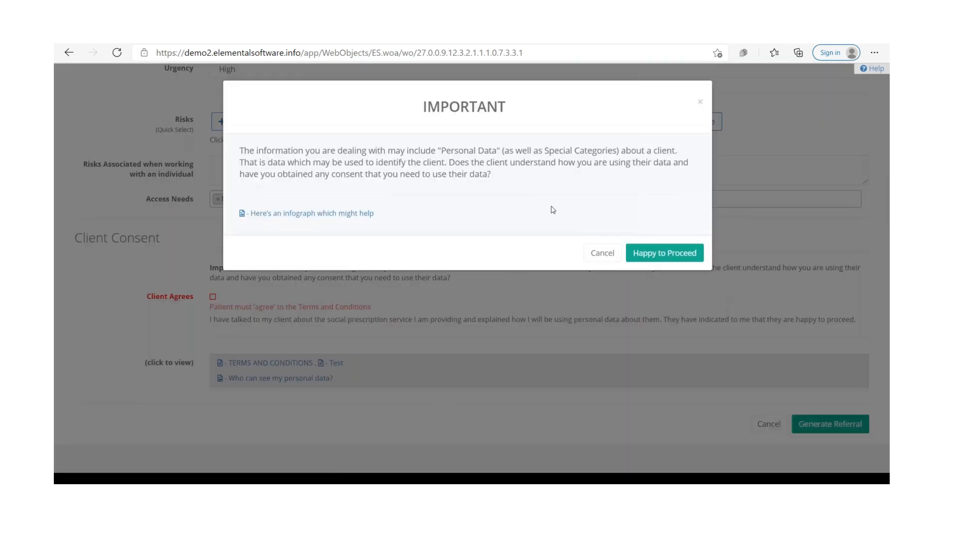
left_click(338, 217)
scroll(519, 242, "down", 2)
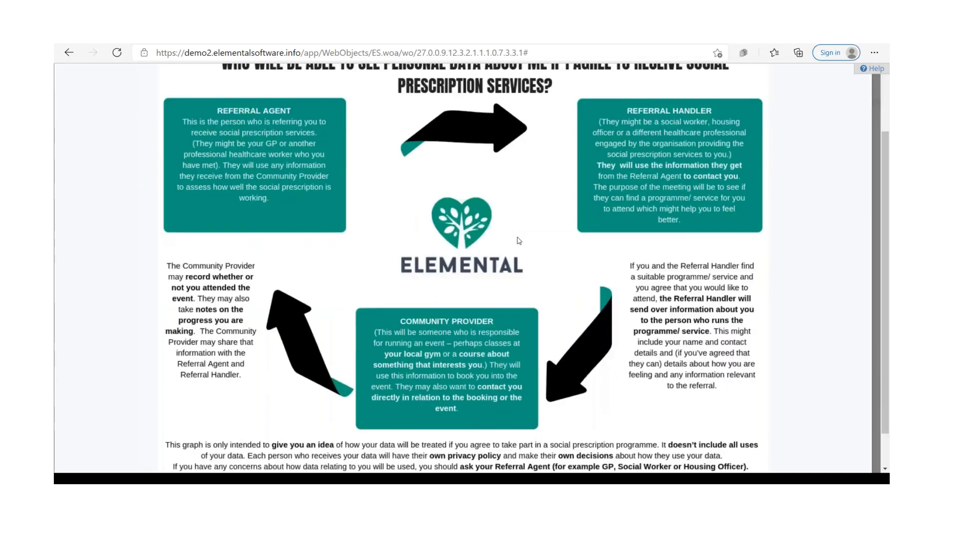
scroll(521, 243, "up", 1)
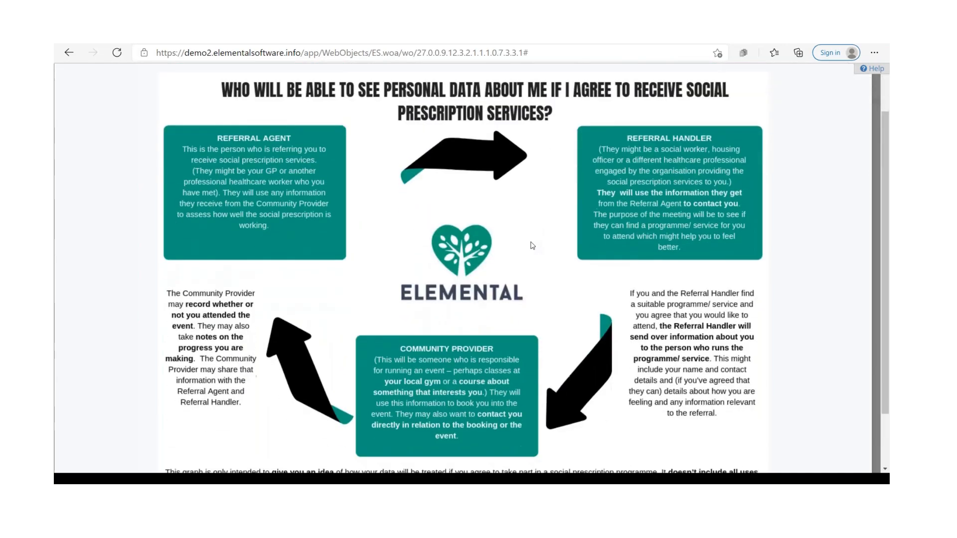
scroll(531, 240, "down", 2)
scroll(530, 240, "up", 3)
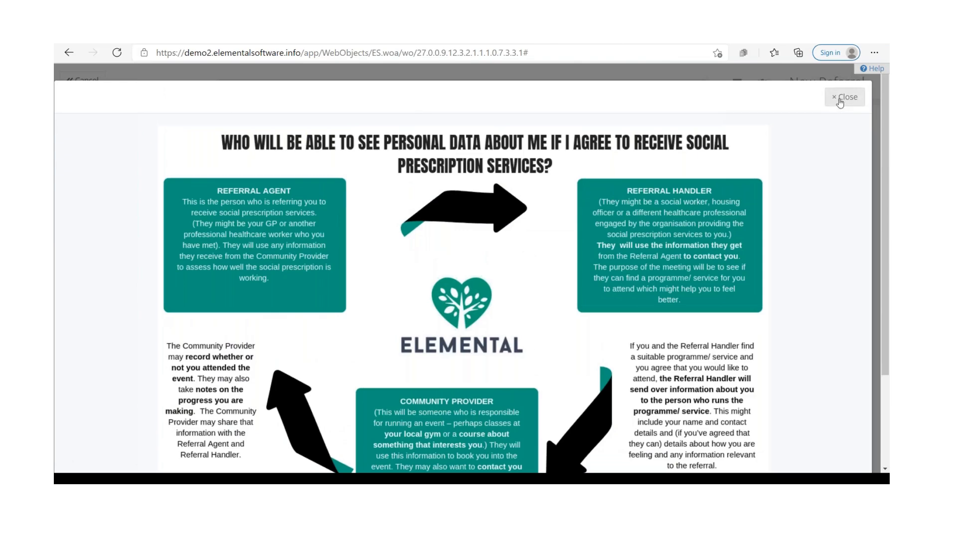
scroll(419, 265, "down", 4)
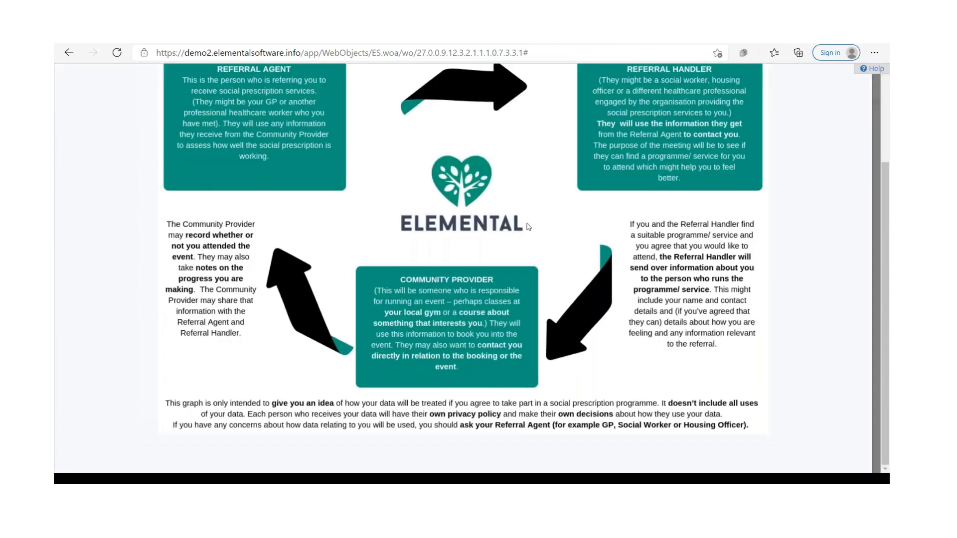
scroll(527, 226, "up", 4)
scroll(538, 229, "down", 4)
scroll(541, 228, "up", 4)
left_click(847, 103)
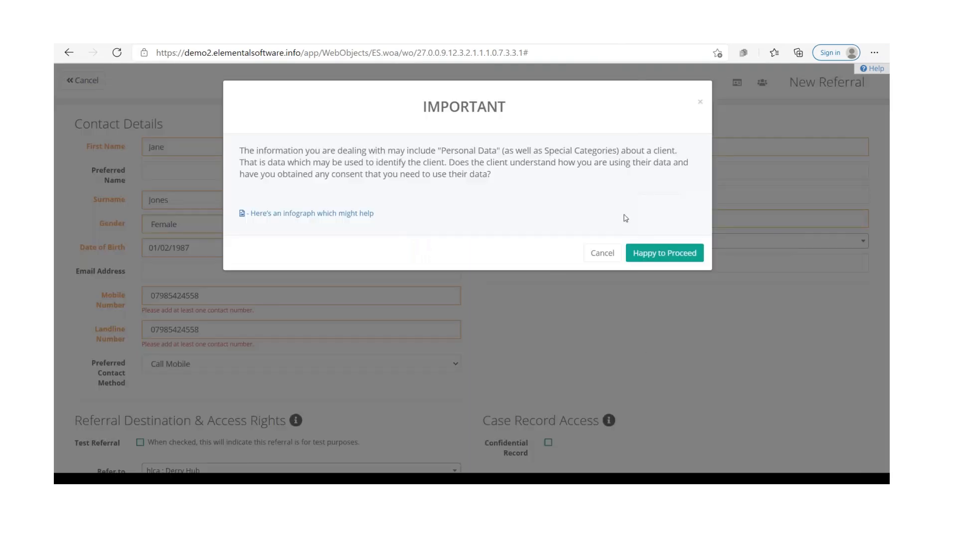
Step: Confirm the client agrees to the terms and conditions and generate the referral
left_click(644, 255)
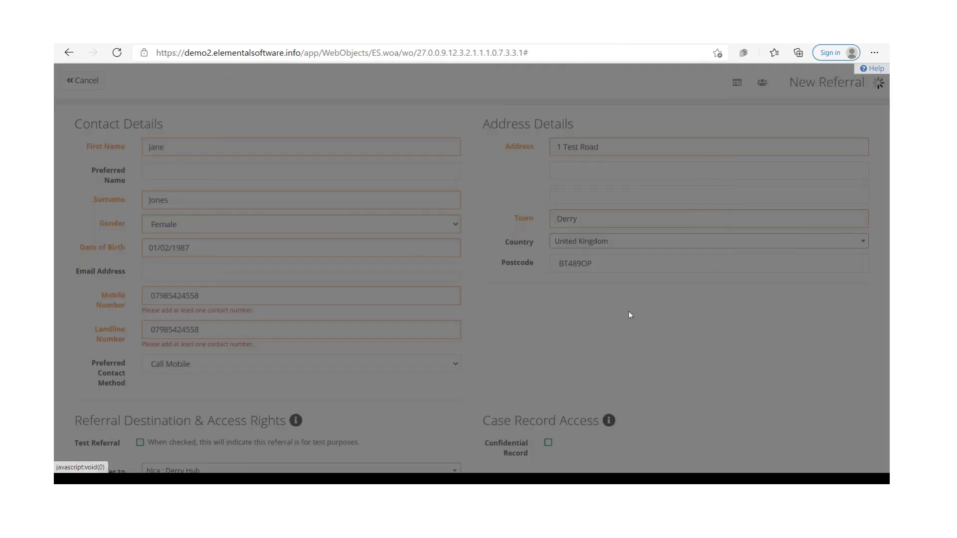
scroll(518, 299, "down", 15)
left_click(212, 297)
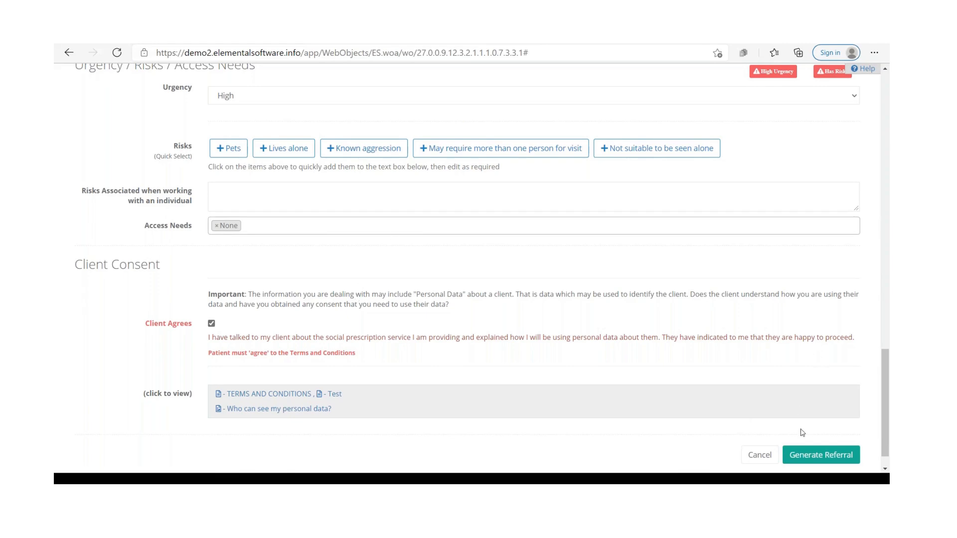
left_click(818, 454)
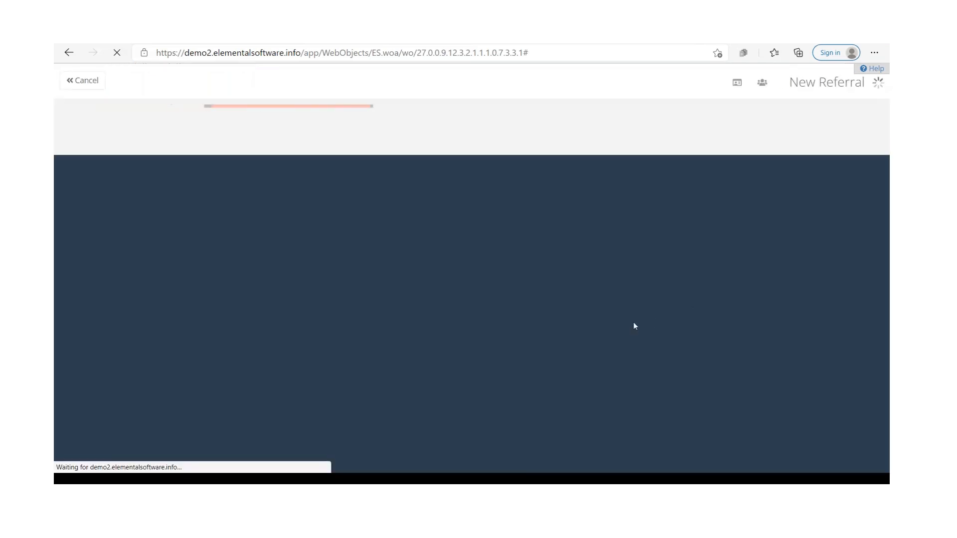